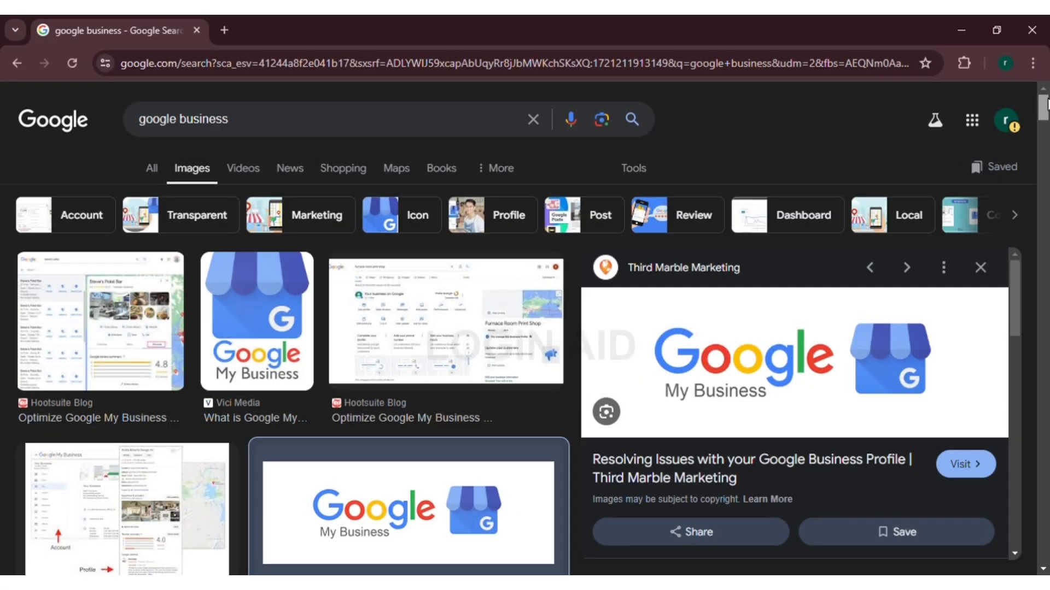
pyautogui.moveTo(1047, 101); pyautogui.dragTo(1047, 140)
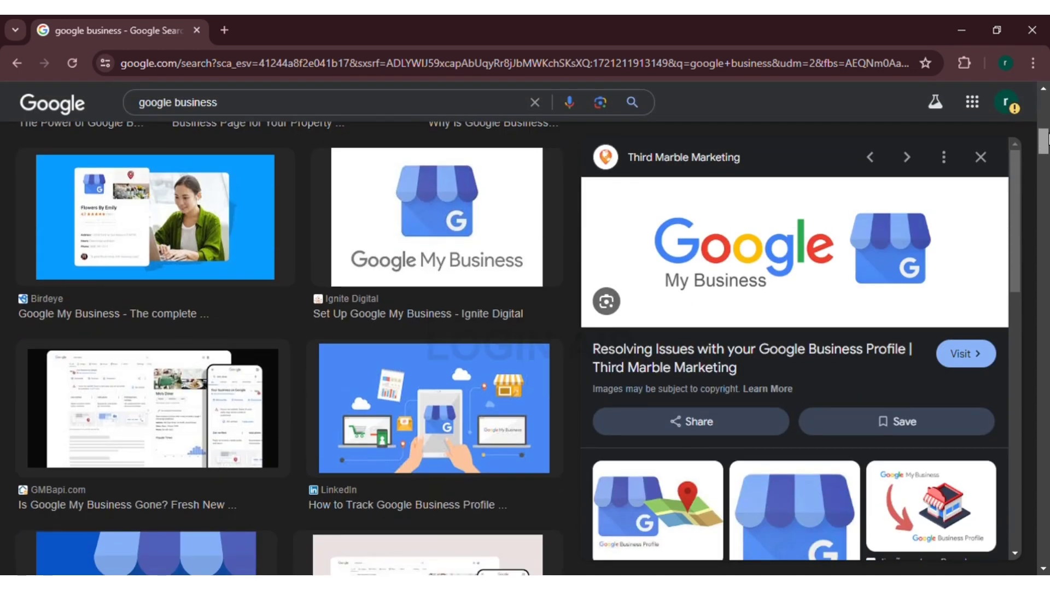
pyautogui.moveTo(1044, 140); pyautogui.dragTo(1044, 103)
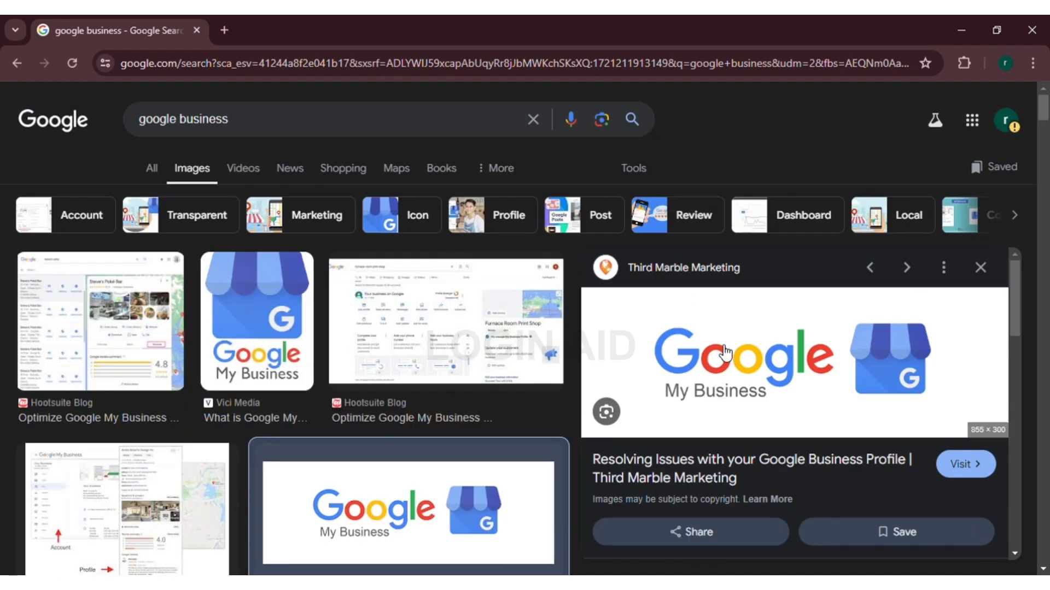
# Open a new blank browser tab beside the 'google business' image results
pyautogui.hotkey('ctrl', 't')
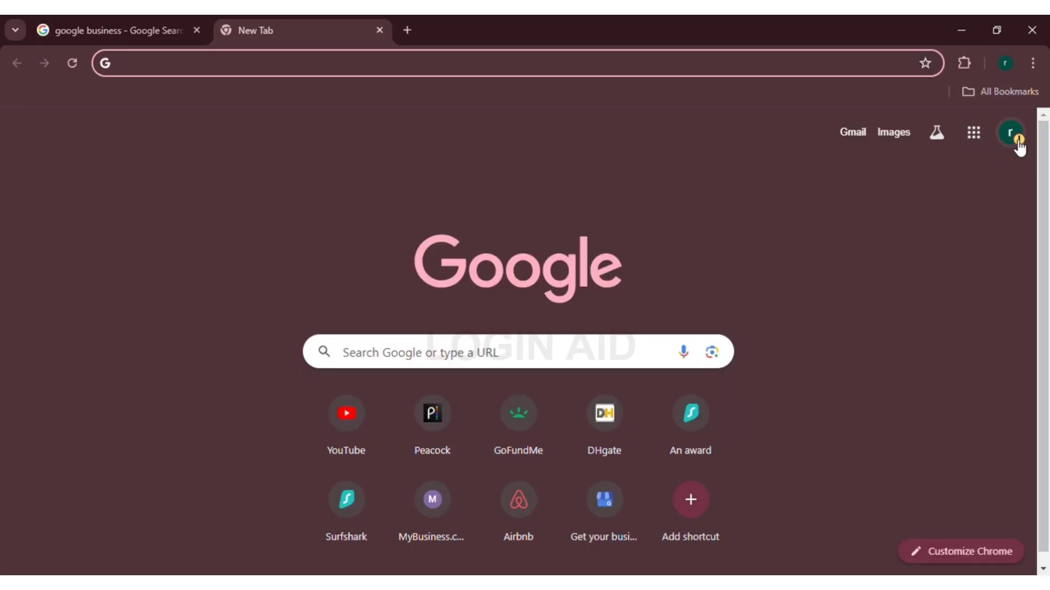
# Search Google for 'my business' to bring up the managed Business Profile card
pyautogui.click(1012, 133)
pyautogui.click(552, 161)
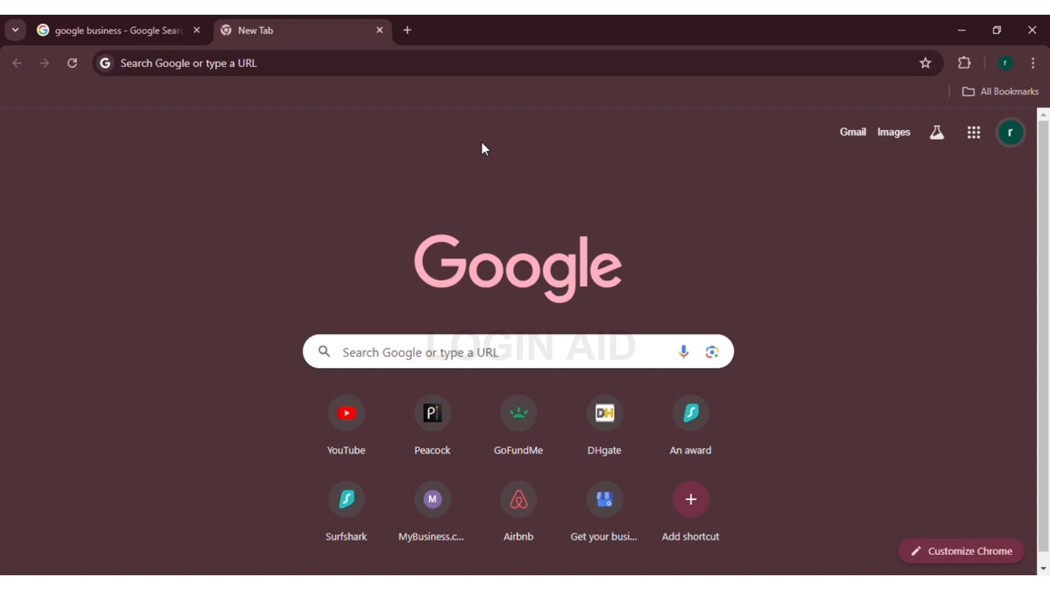
pyautogui.click(285, 66)
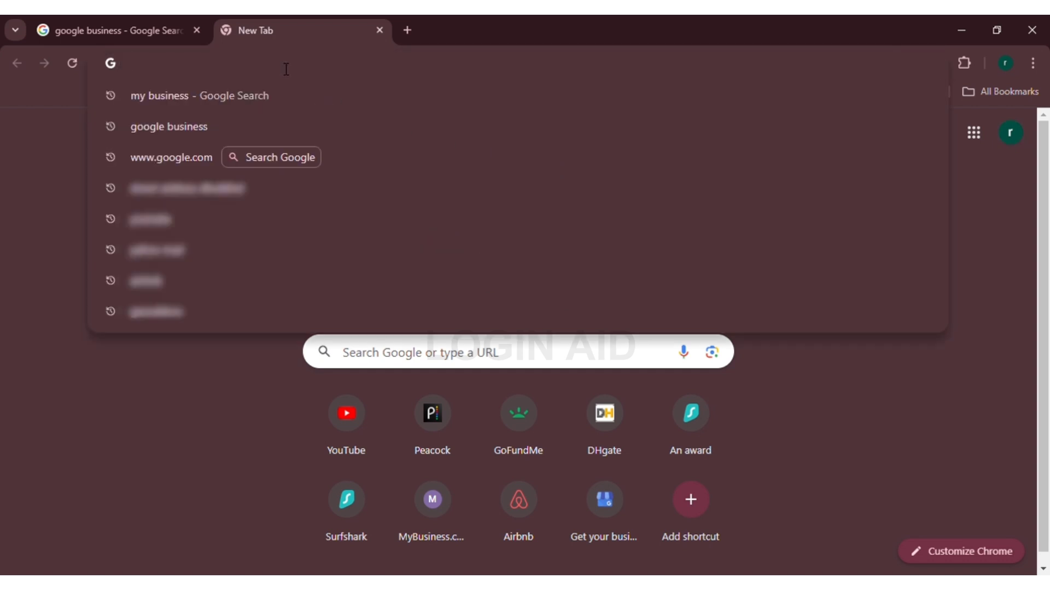
pyautogui.write('my business')
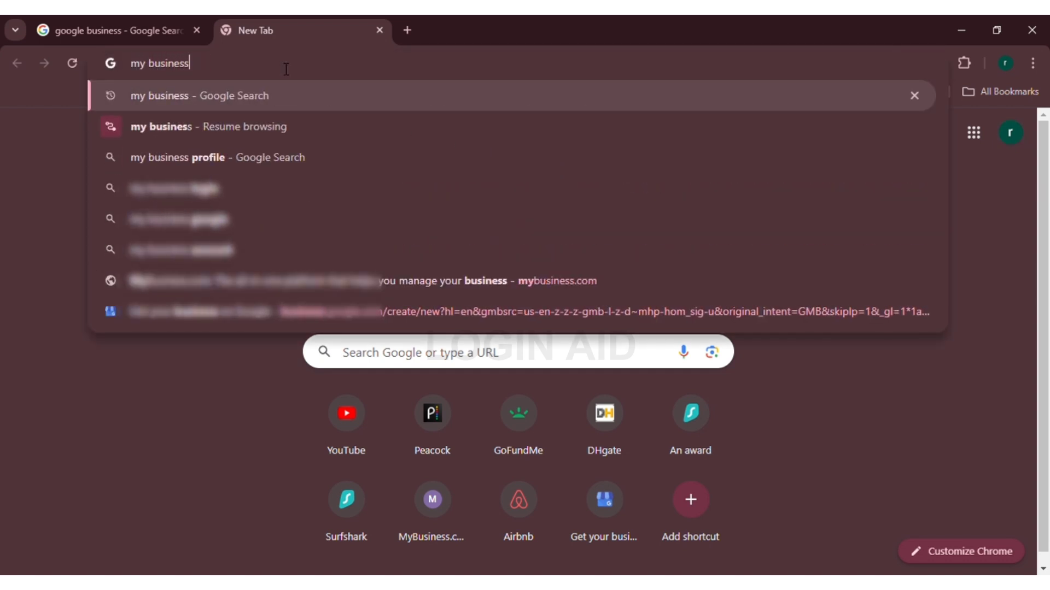
pyautogui.press('Return')
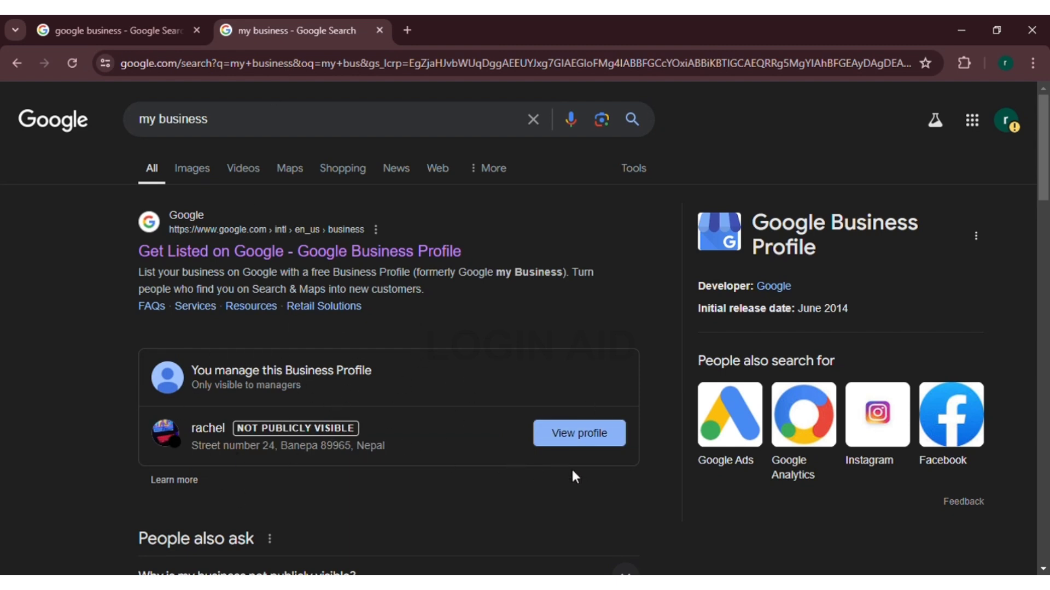
# Open the management panel for rachel's supermarket from the 'You manage this Business Profile' card
pyautogui.click(596, 437)
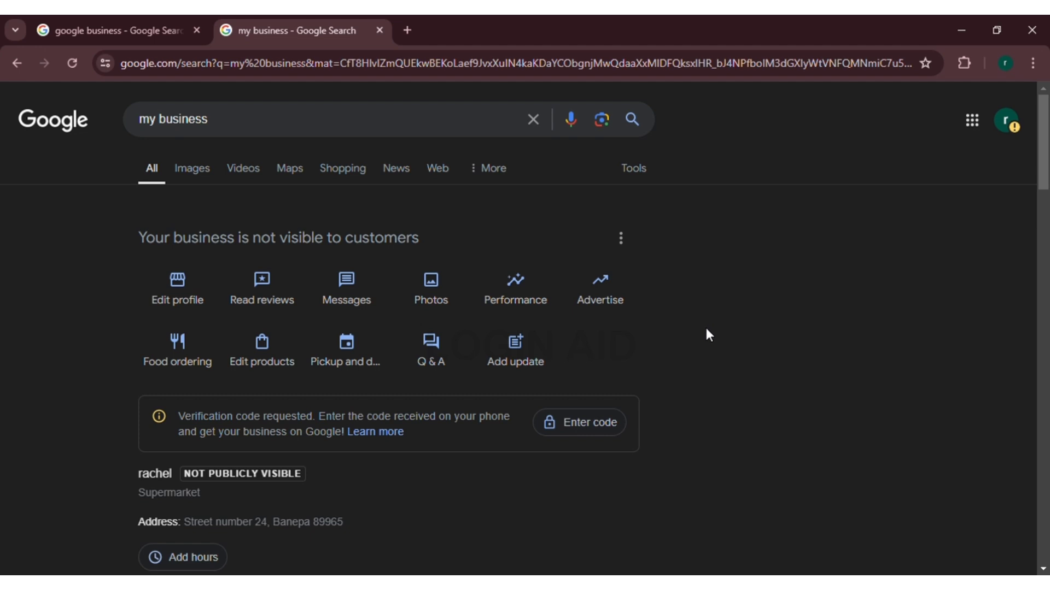
# Edit the profile and bring up Business location and the map on the Location tab
pyautogui.click(204, 297)
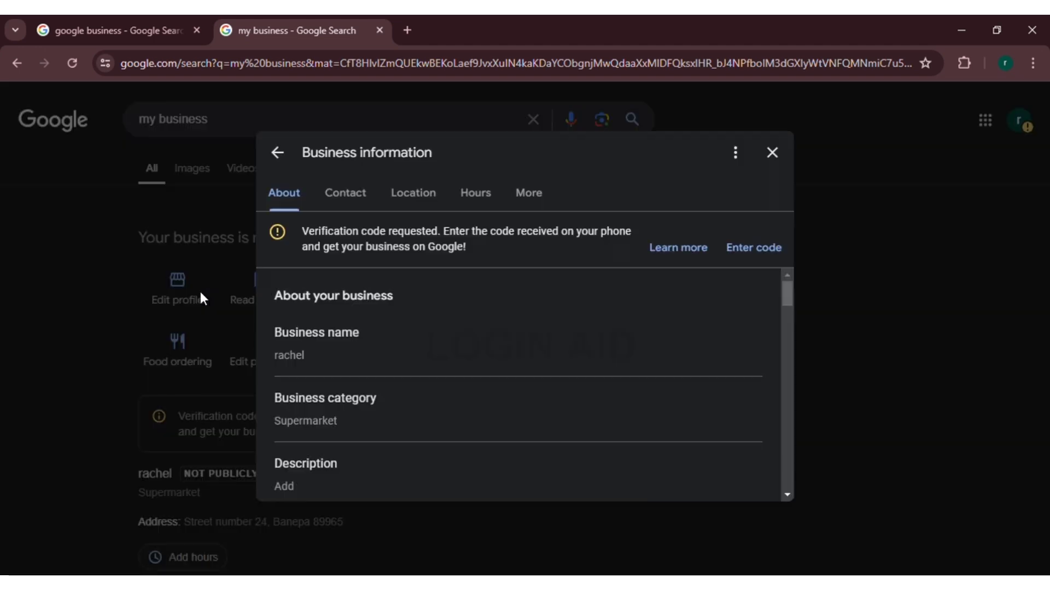
pyautogui.moveTo(785, 288)
pyautogui.mouseDown()
pyautogui.moveTo(772, 433)
pyautogui.moveTo(759, 265)
pyautogui.mouseUp()
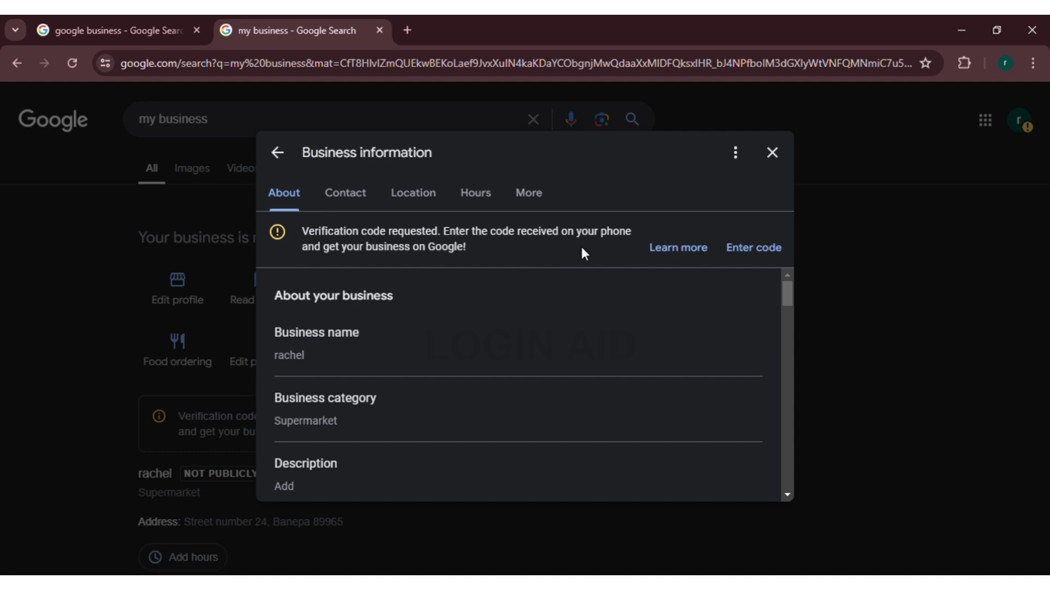
pyautogui.click(429, 205)
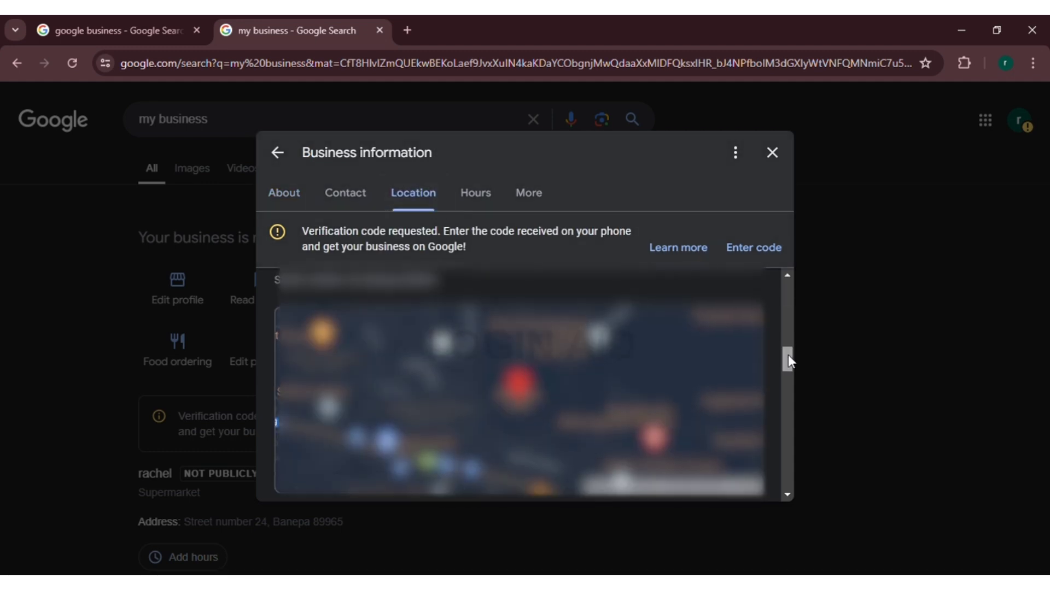
pyautogui.moveTo(789, 354)
pyautogui.mouseDown()
pyautogui.moveTo(790, 370)
pyautogui.moveTo(787, 351)
pyautogui.mouseUp()
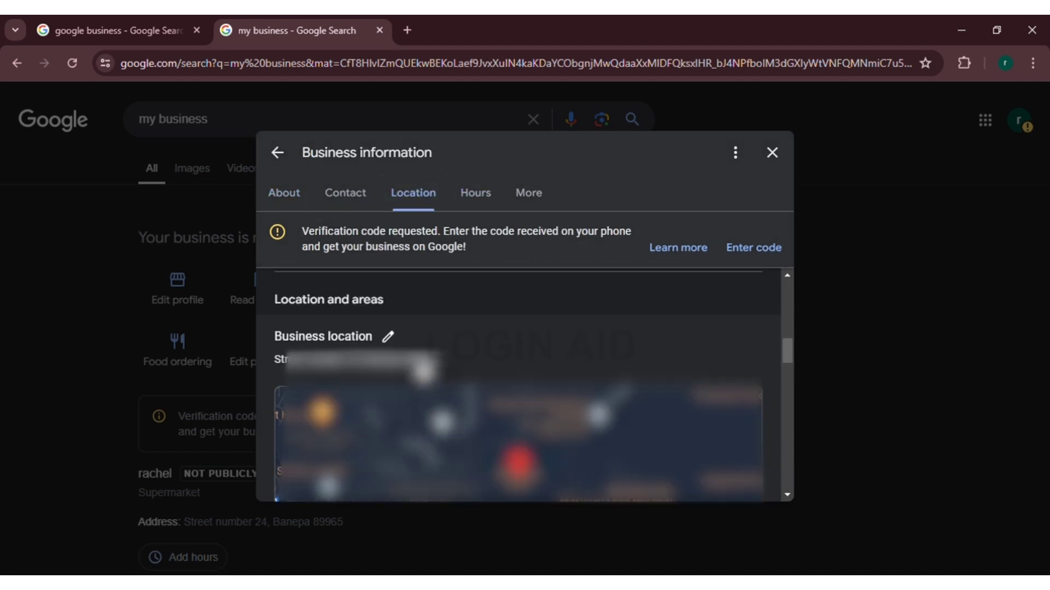
# Retype the street address and town/city, and change the postcode from 89965 to 89765
pyautogui.click(389, 337)
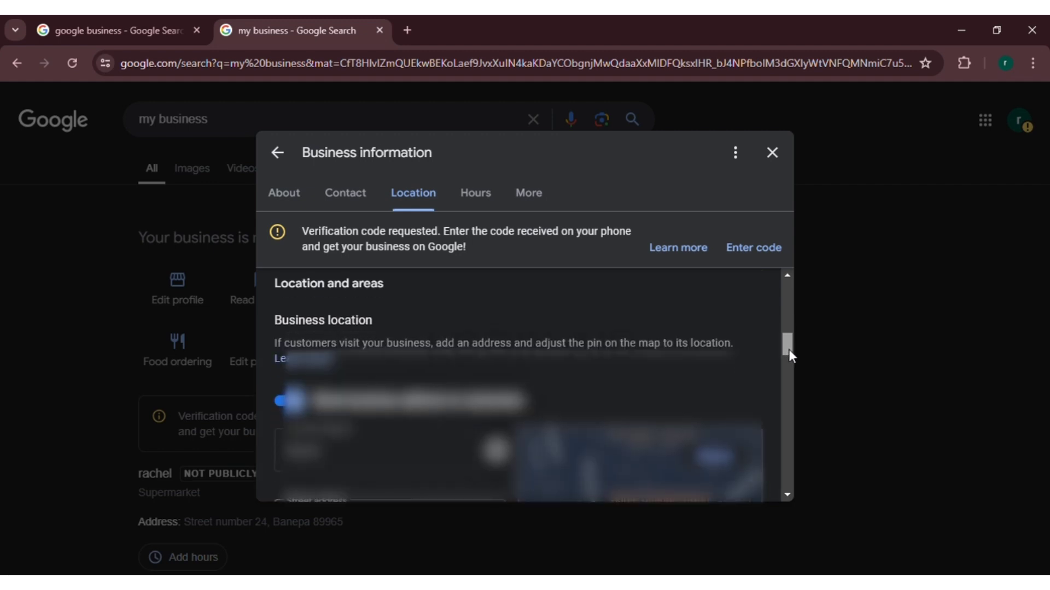
pyautogui.moveTo(787, 346); pyautogui.dragTo(793, 357)
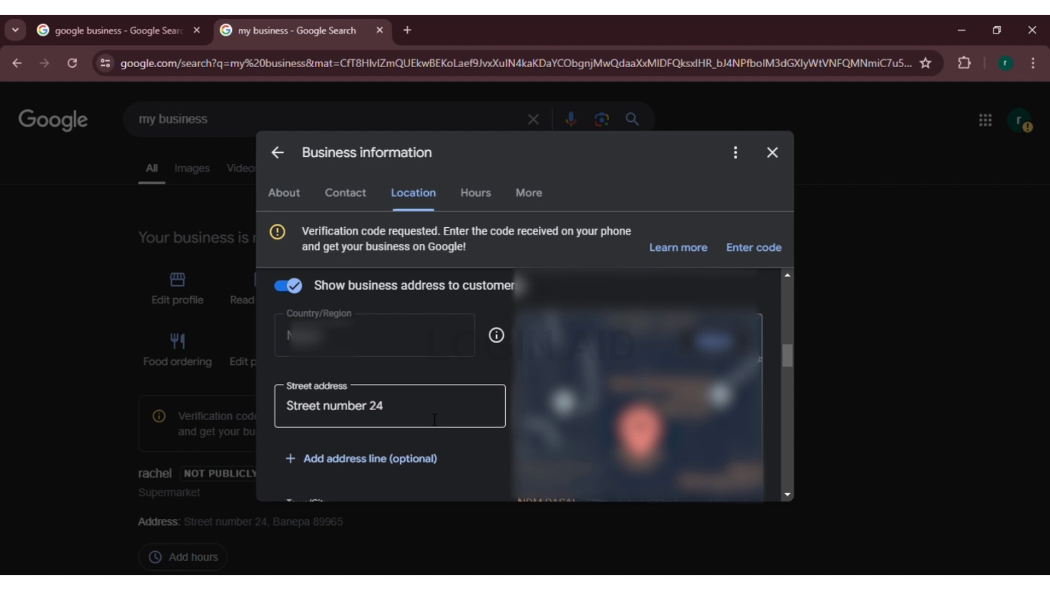
pyautogui.scroll(-1, 784, 360)
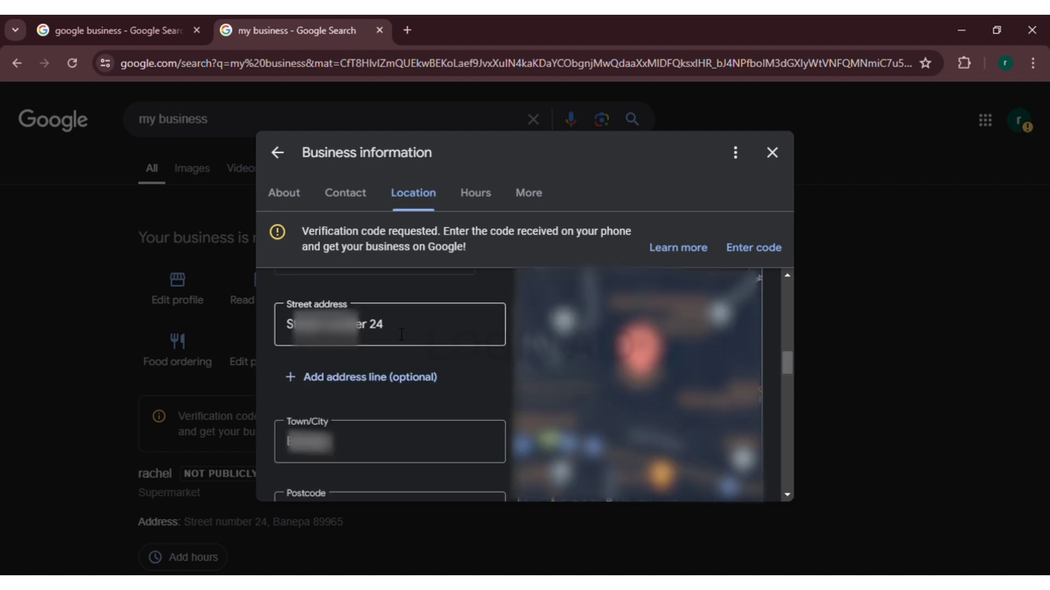
pyautogui.click(401, 335)
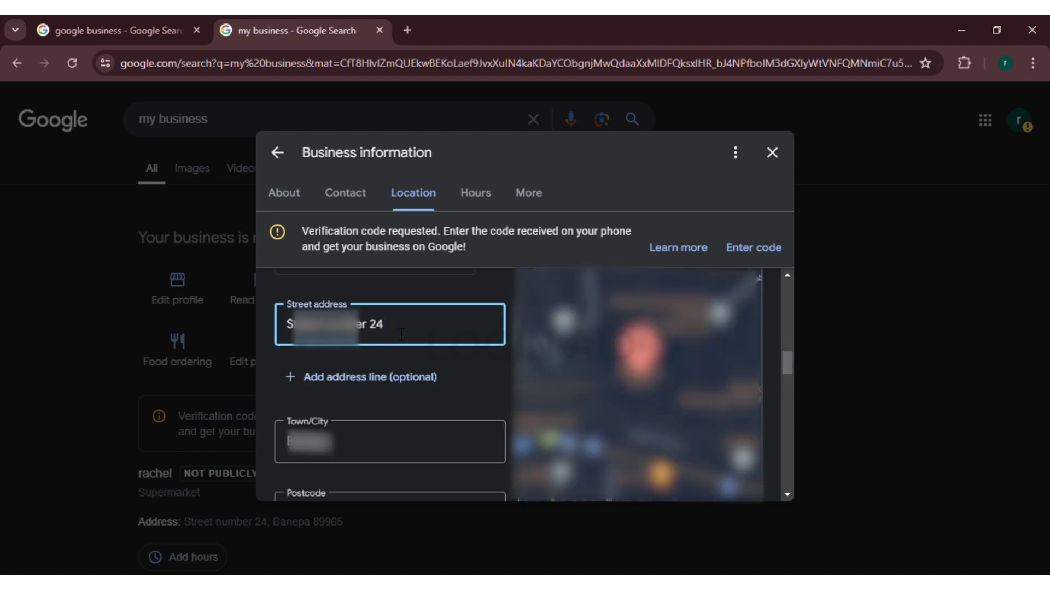
pyautogui.hotkey('ctrl', 'a')
pyautogui.write('Street name')
pyautogui.scroll(-1, 353, 402)
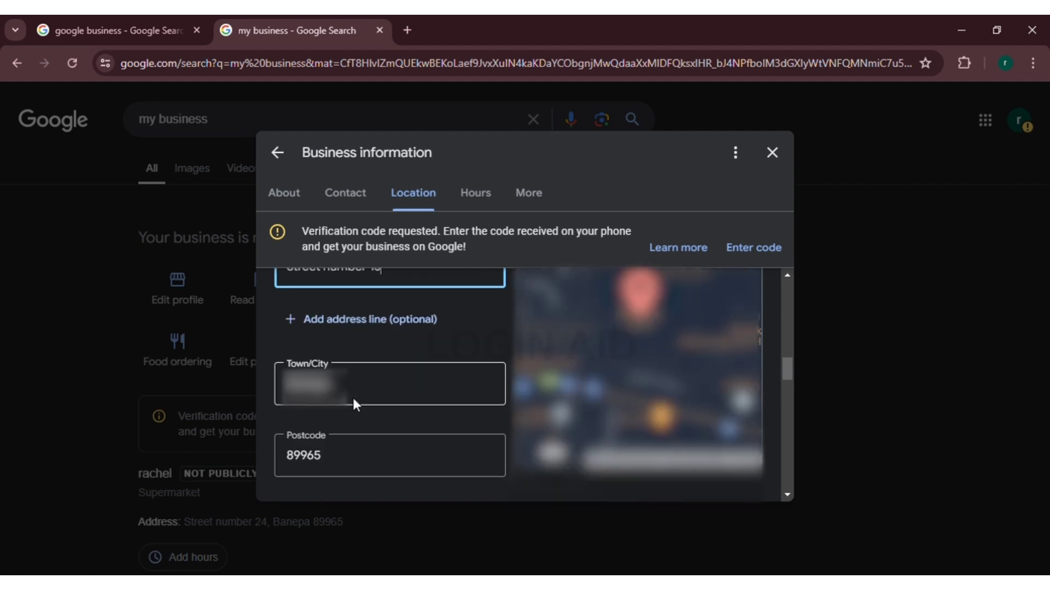
pyautogui.click(352, 395)
pyautogui.hotkey('ctrl', 'a')
pyautogui.write('Kathmandu')
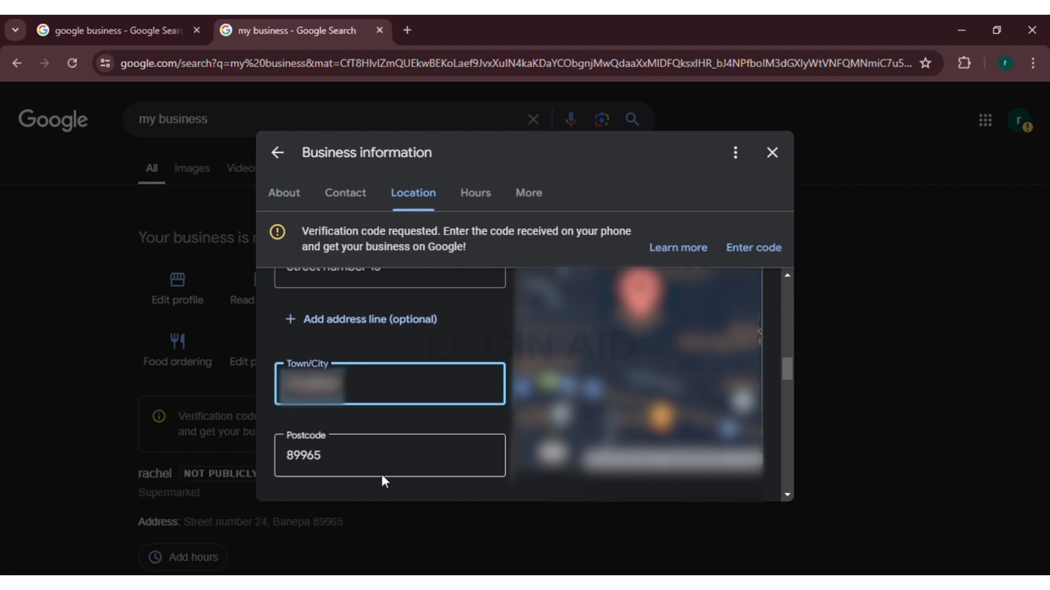
pyautogui.click(366, 461)
pyautogui.press('BackSpace')
pyautogui.press('BackSpace')
pyautogui.press('BackSpace')
pyautogui.press('BackSpace')
pyautogui.press('BackSpace')
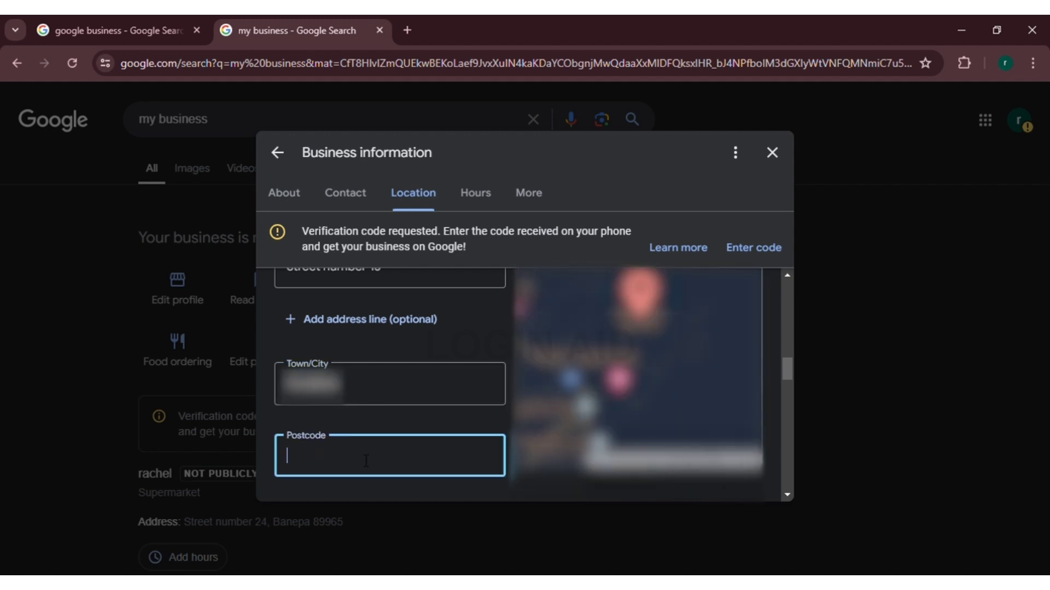
pyautogui.write('89765')
pyautogui.scroll(-2, 789, 379)
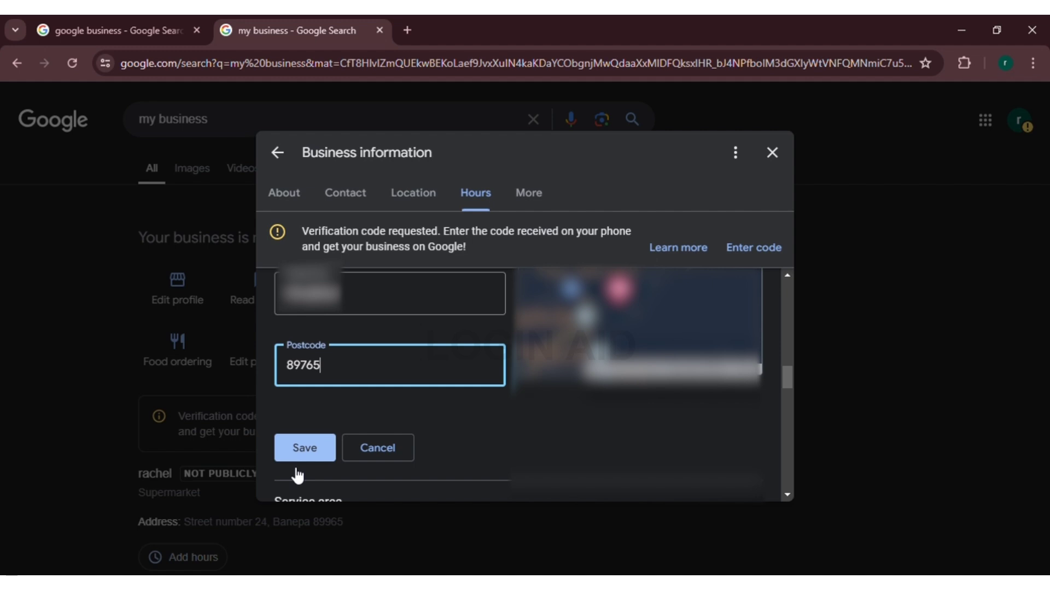
# Save the location form so it shows Street number 13 and postcode 89765
pyautogui.click(300, 443)
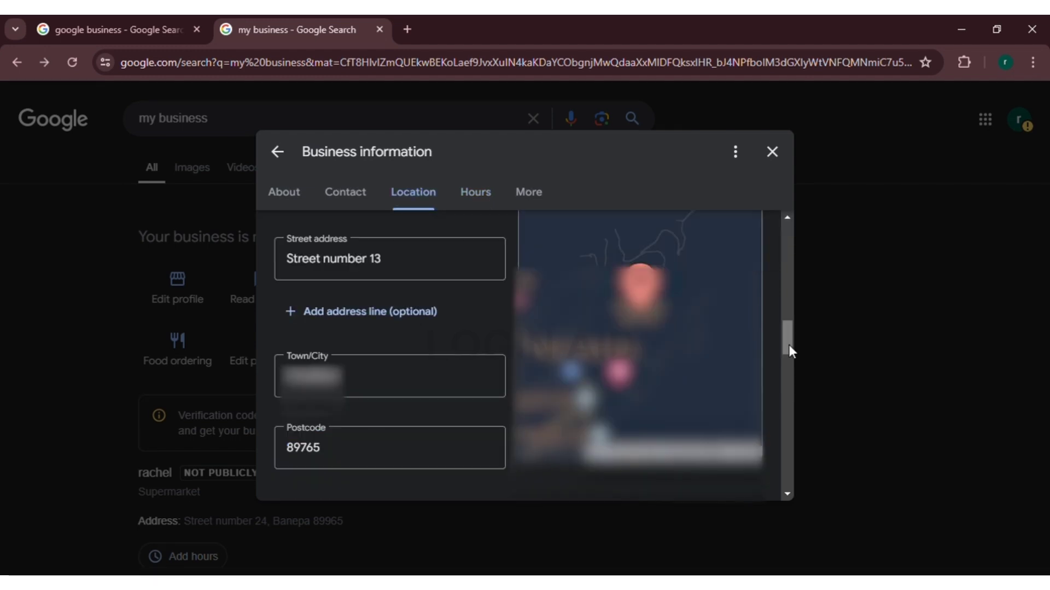